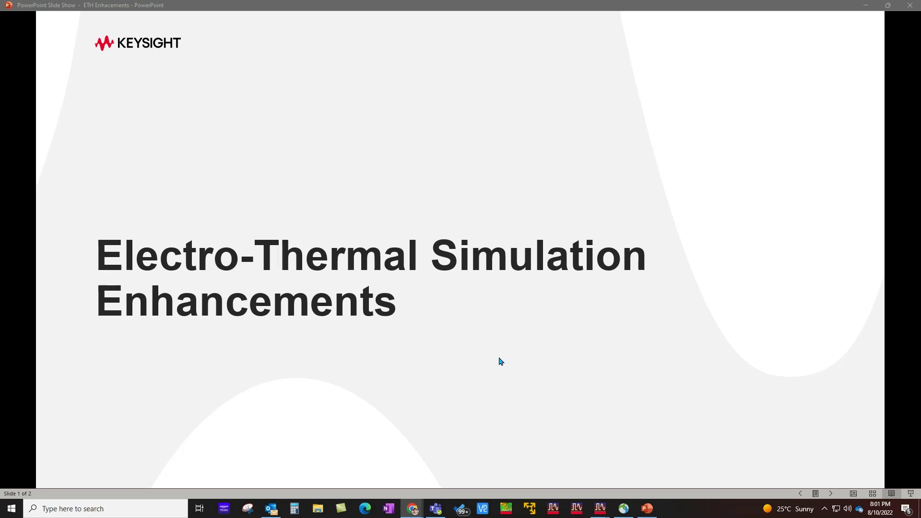
Advance the slide show to slide 2, the Electro-Thermal (ETH) Enhancements agenda.
{"action": "left_click", "coordinate": [490, 361]}
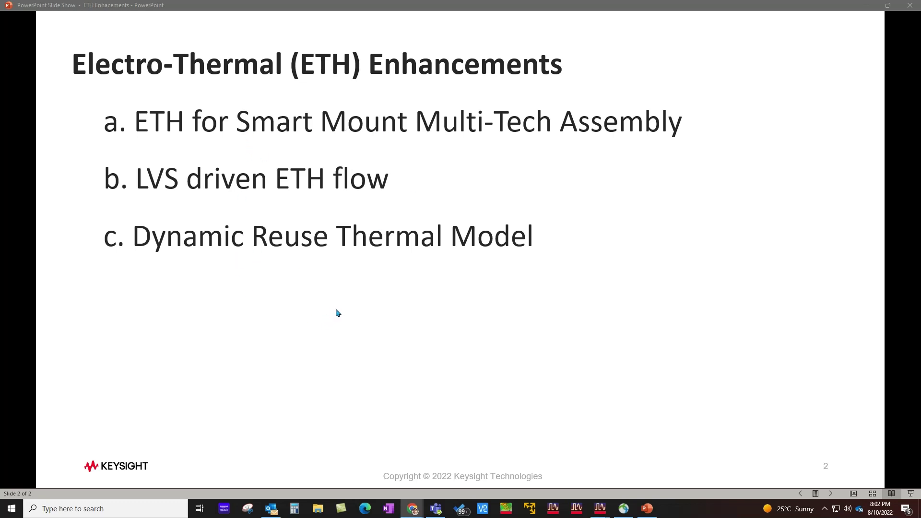
{"action": "mouse_move", "coordinate": [599, 510]}
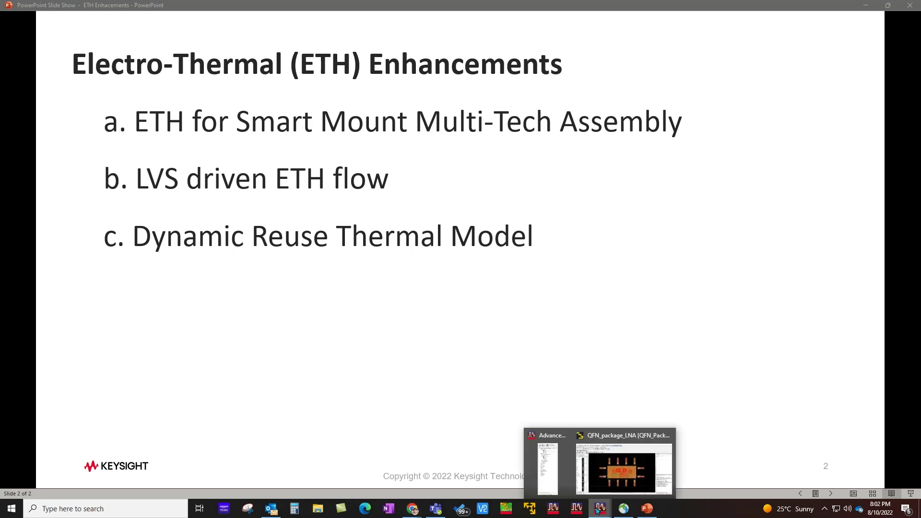
Open the LNA_Sub layout and confirm its Smart Mount Pcell subtype stays Bottom Mount.
{"action": "left_click", "coordinate": [548, 482]}
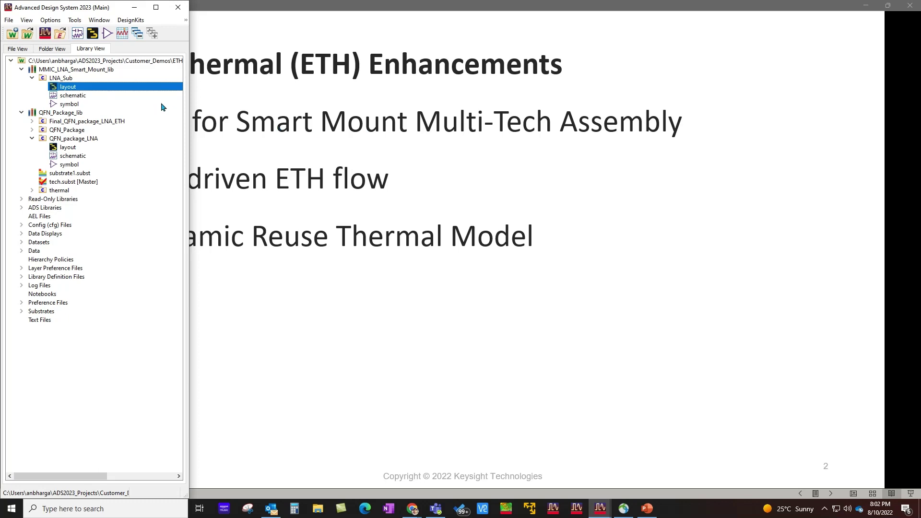
{"action": "double_click", "coordinate": [67, 87]}
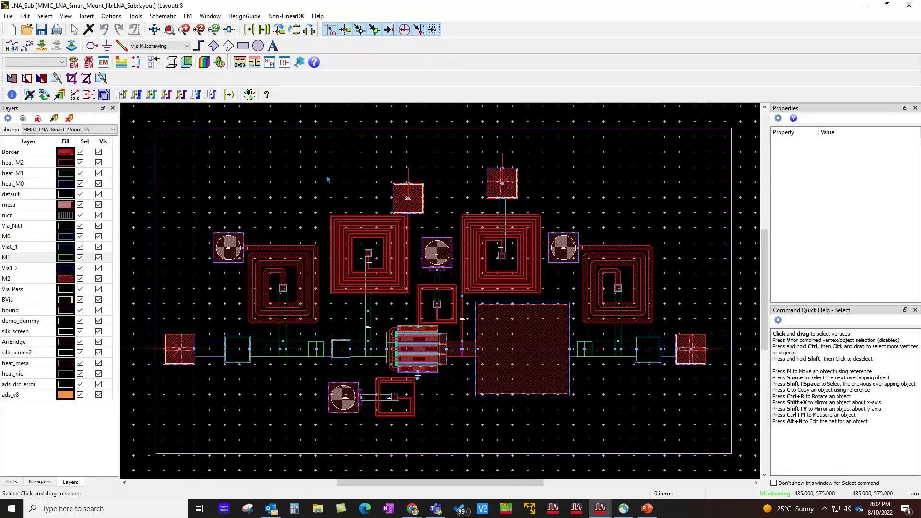
{"action": "left_click", "coordinate": [8, 16]}
{"action": "left_click", "coordinate": [54, 212]}
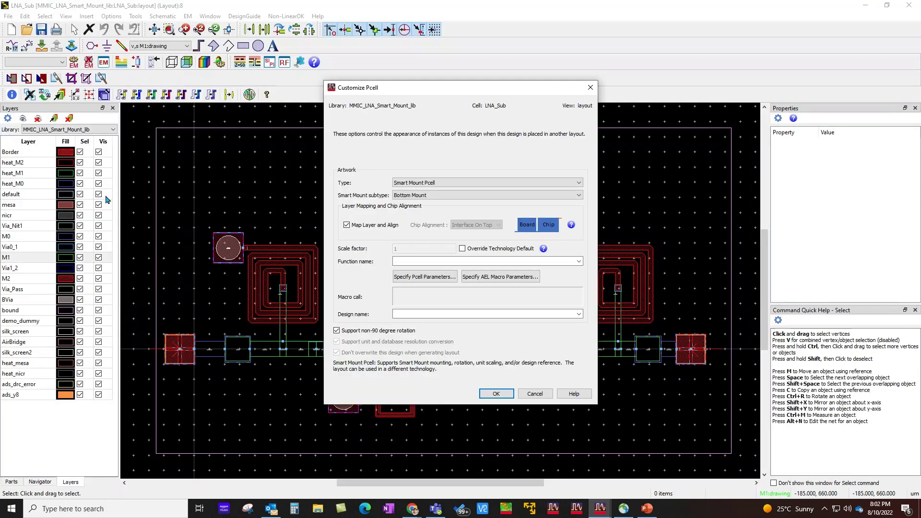
{"action": "left_click", "coordinate": [429, 196]}
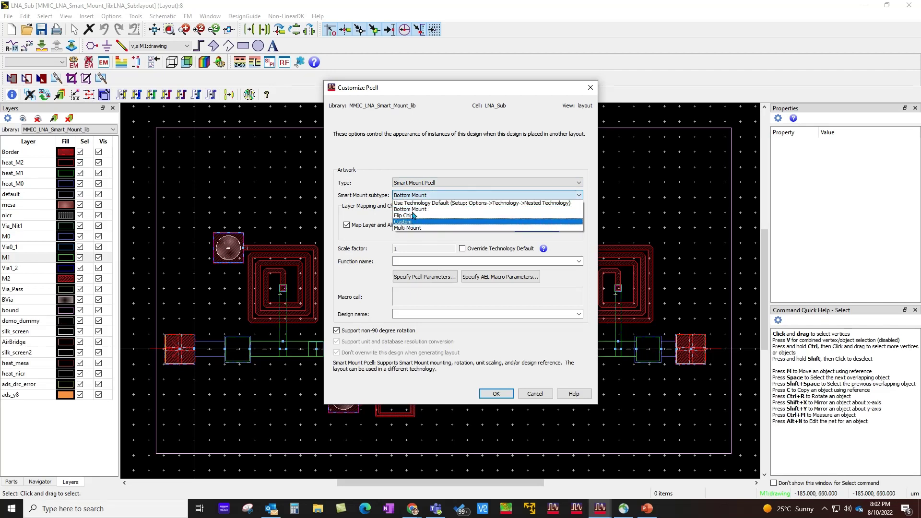
{"action": "left_click", "coordinate": [378, 189]}
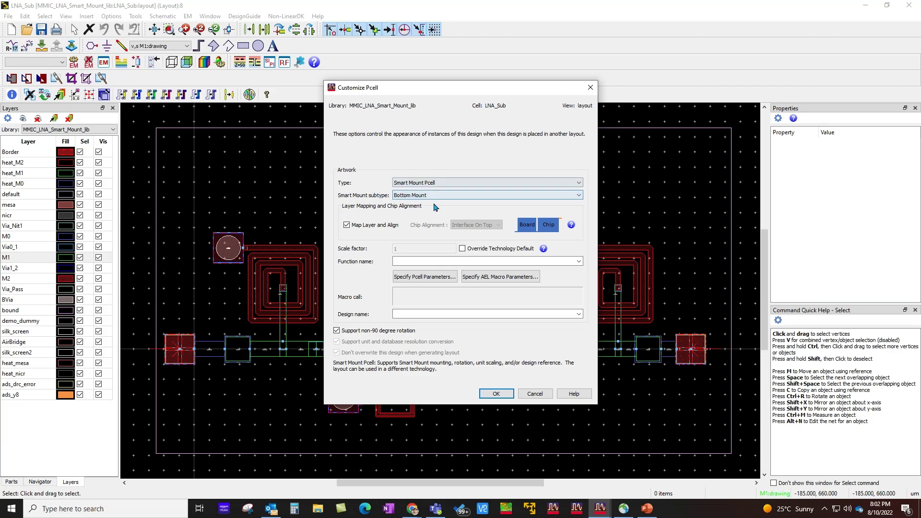
{"action": "left_click", "coordinate": [535, 394]}
Open the QFN_package_LNA layout maximized, orbit it in 3D view, then return to 2D.
{"action": "left_click", "coordinate": [909, 6]}
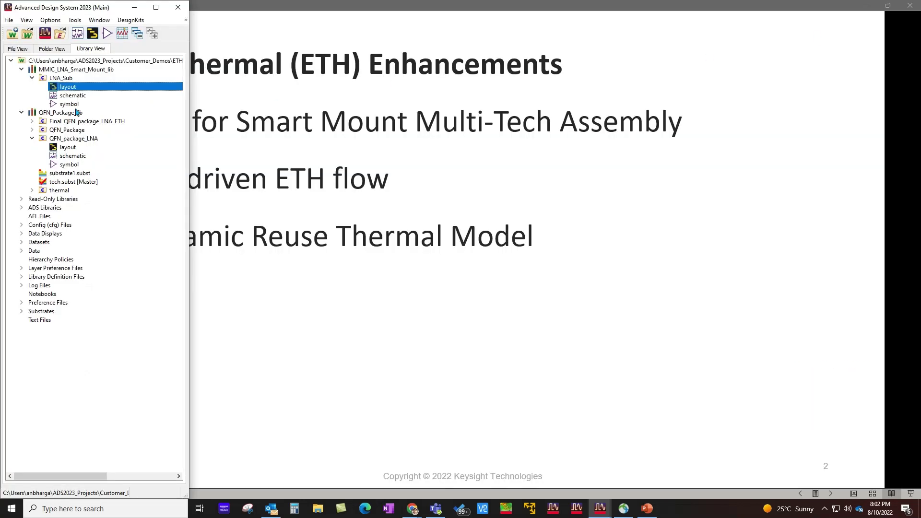
{"action": "double_click", "coordinate": [66, 147]}
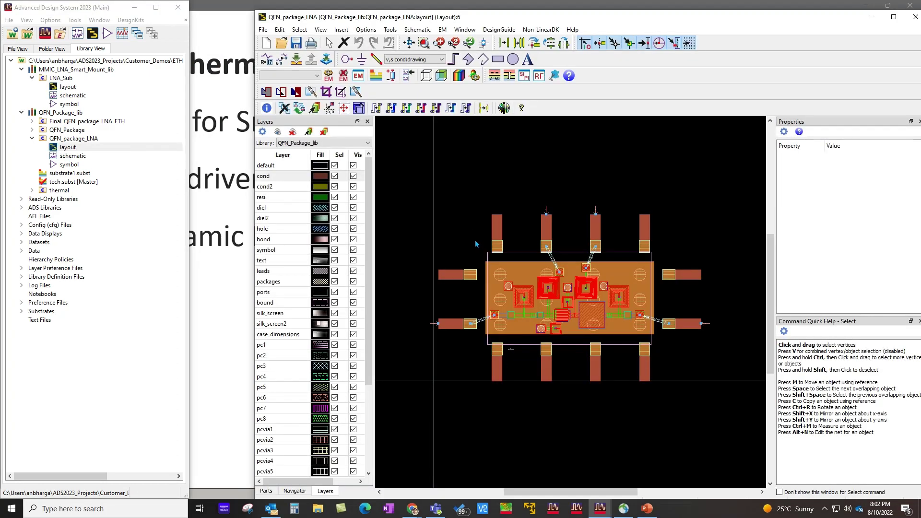
{"action": "double_click", "coordinate": [432, 21]}
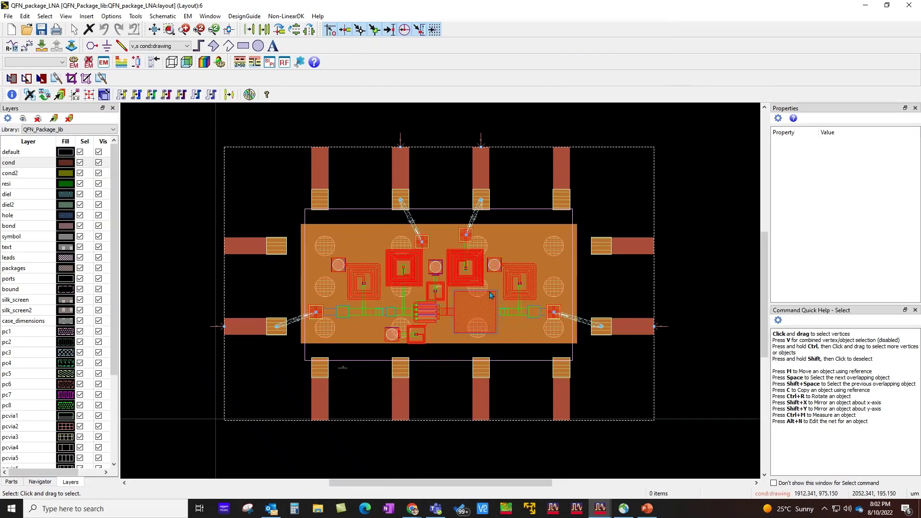
{"action": "key", "text": "ctrl+3"}
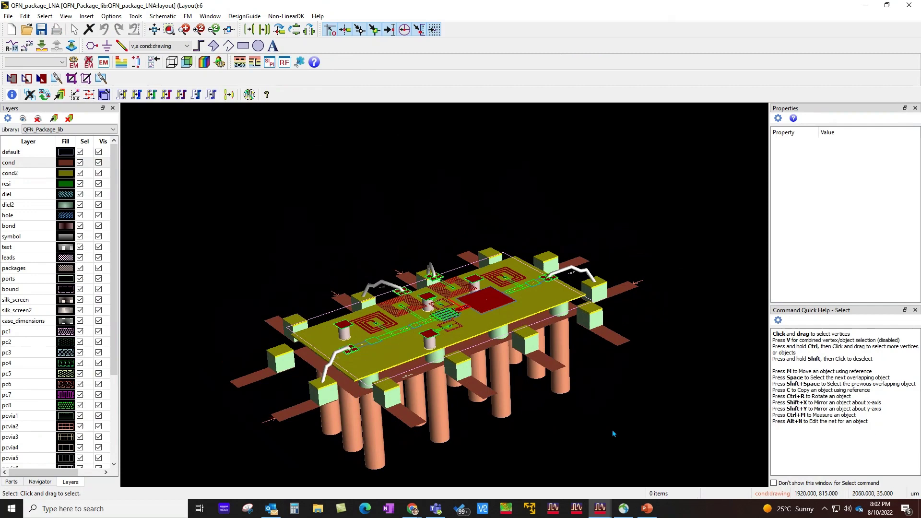
{"action": "left_click_drag", "start_coordinate": [643, 436], "coordinate": [623, 449]}
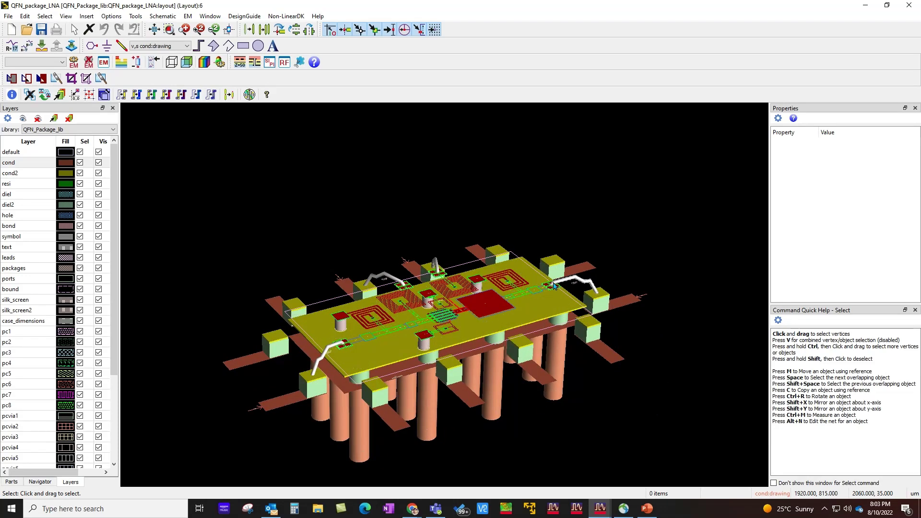
{"action": "key", "text": "ctrl+3"}
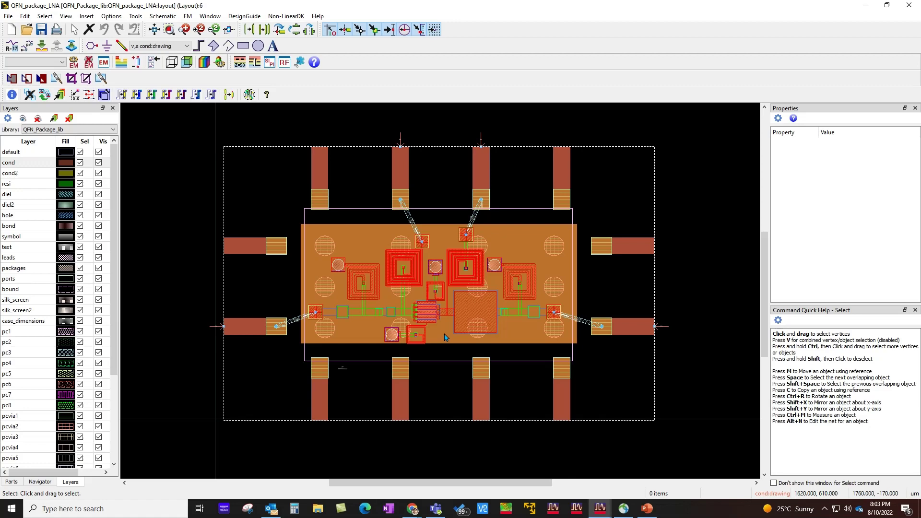
Open the Final_QFN_package_LNA_ETH schematic, select instance X1, and run the S-parameter simulation.
{"action": "left_click", "coordinate": [910, 7]}
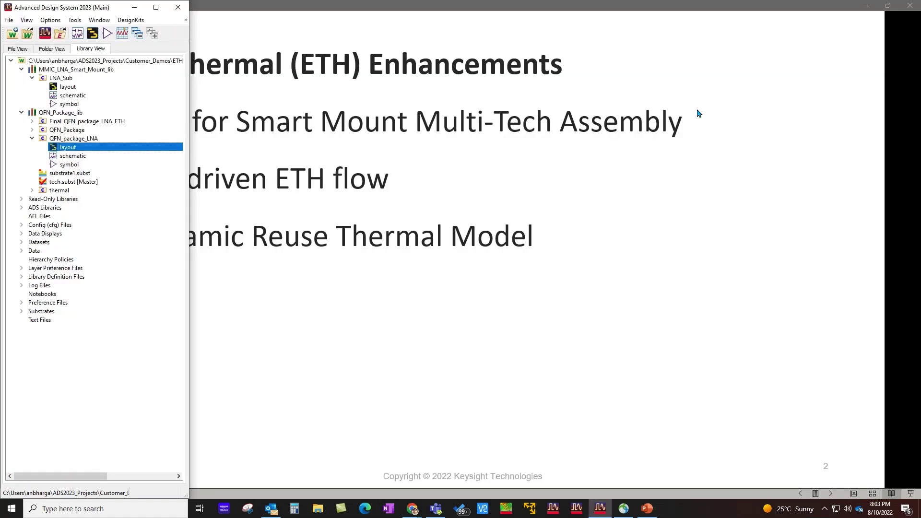
{"action": "double_click", "coordinate": [53, 121]}
{"action": "double_click", "coordinate": [68, 130]}
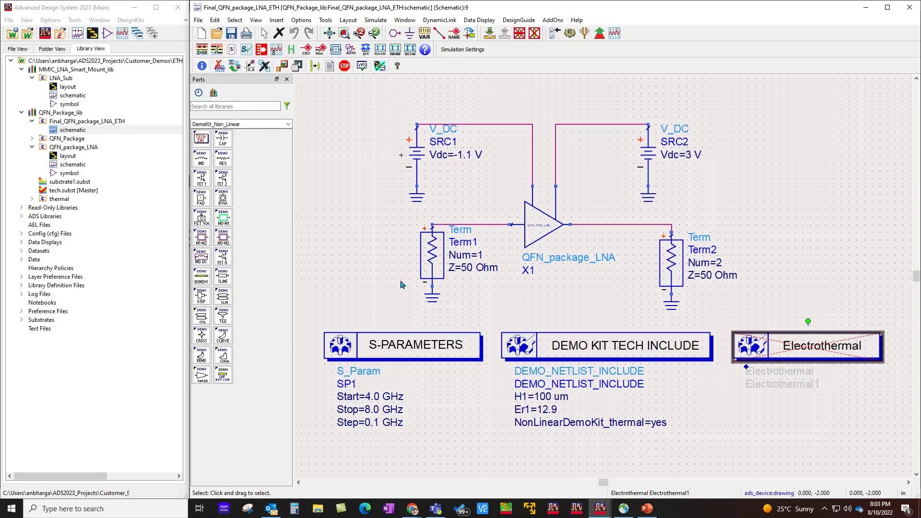
{"action": "left_click", "coordinate": [541, 230]}
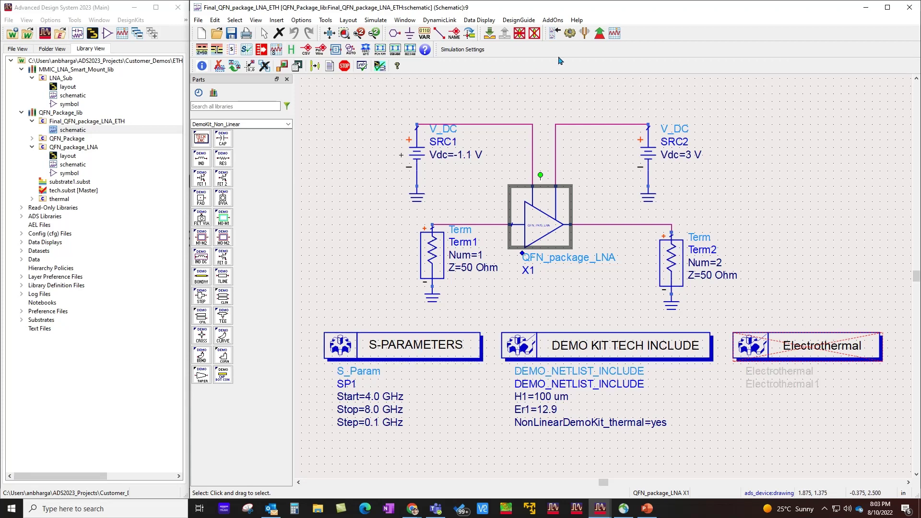
{"action": "left_click", "coordinate": [570, 35]}
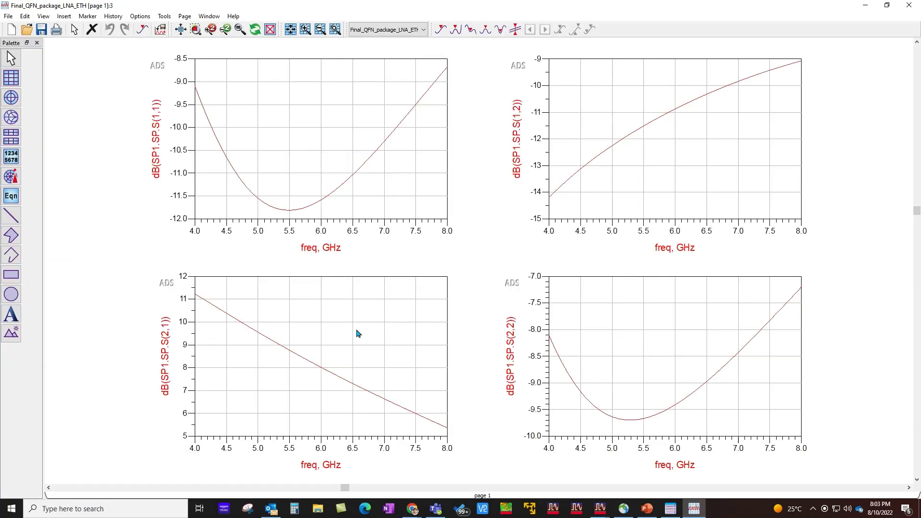
Turn on trace history for all plots and reactivate the Electrothermal component in the schematic.
{"action": "left_click", "coordinate": [113, 16]}
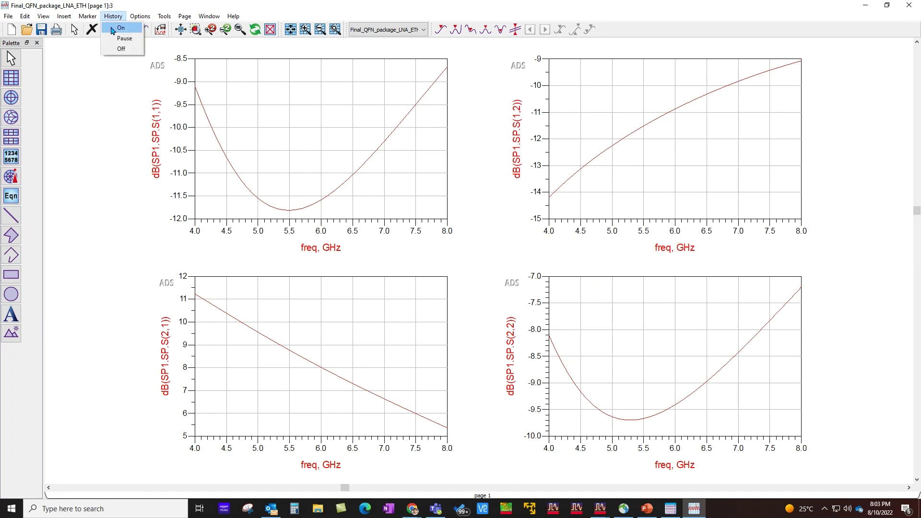
{"action": "left_click", "coordinate": [120, 28]}
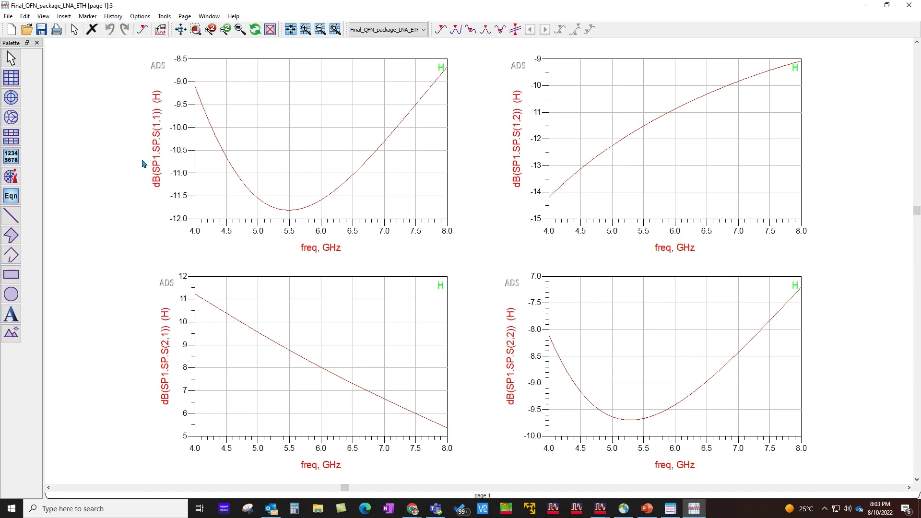
{"action": "left_click", "coordinate": [601, 507]}
{"action": "left_click", "coordinate": [650, 474]}
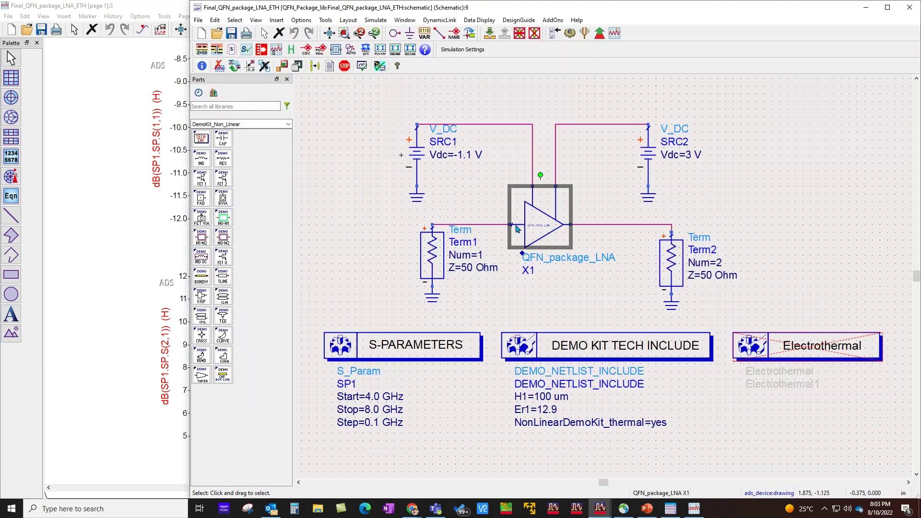
{"action": "left_click", "coordinate": [752, 354]}
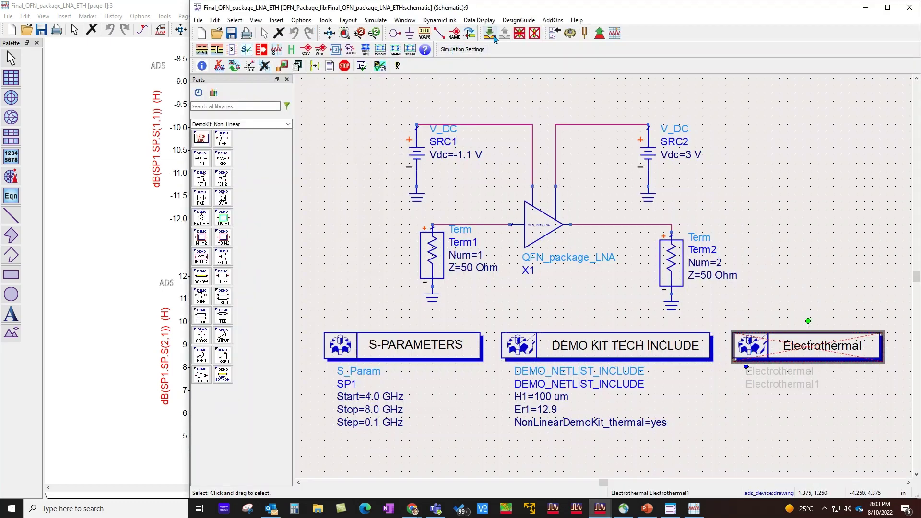
{"action": "left_click", "coordinate": [535, 34]}
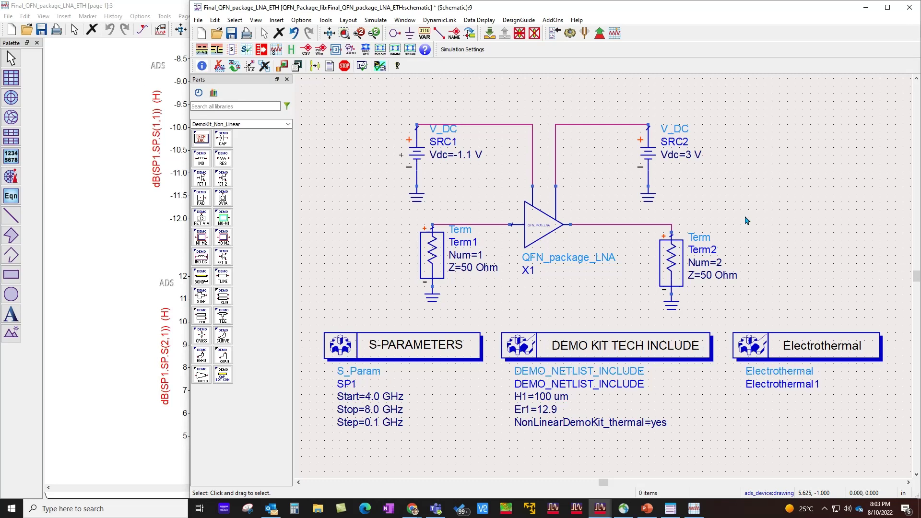
Accept the Electrothermal settings unchanged and run the electrothermal S-parameter simulation.
{"action": "double_click", "coordinate": [788, 356]}
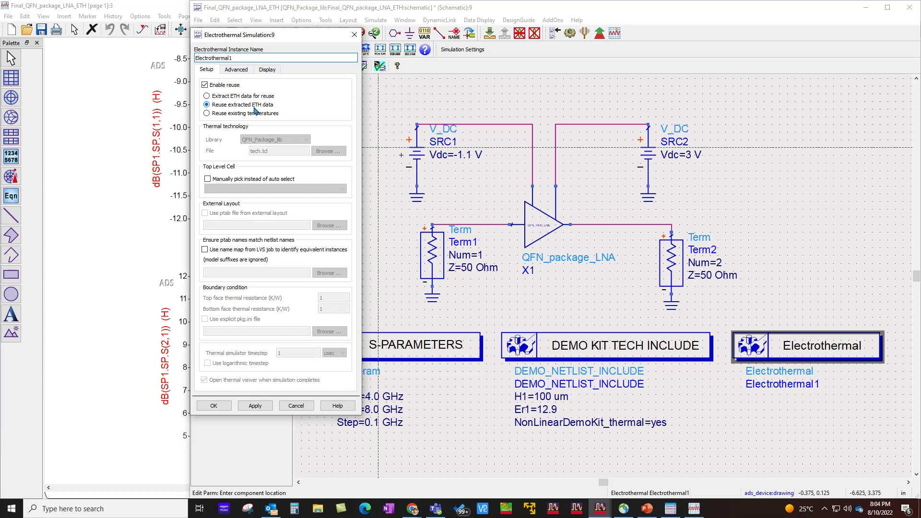
{"action": "left_click", "coordinate": [214, 405]}
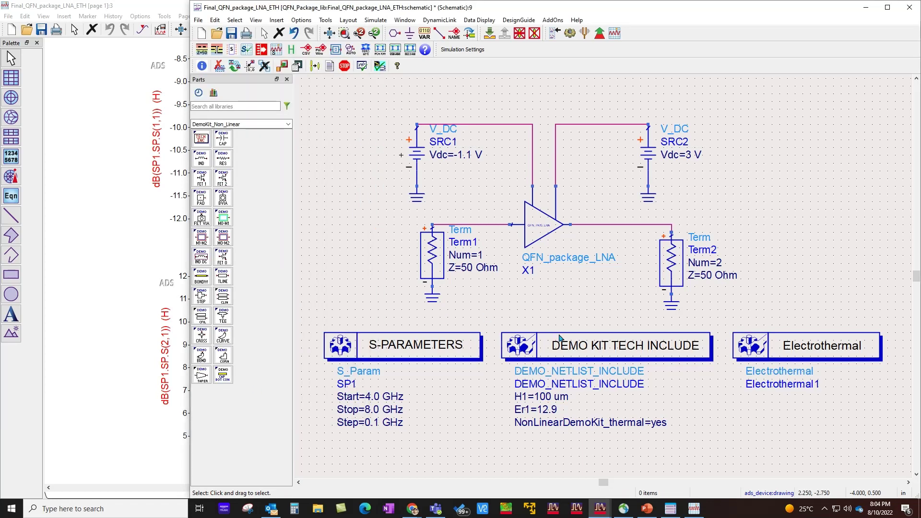
{"action": "left_click", "coordinate": [570, 33]}
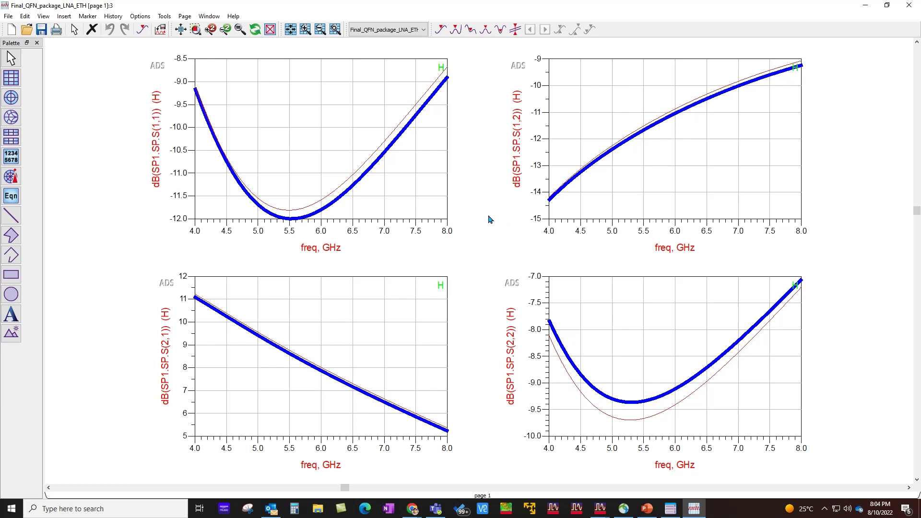
Bring the test_bench_mismatch schematic forward and push into the DUT_mismatch X1 subcircuit.
{"action": "key", "text": "alt+Tab"}
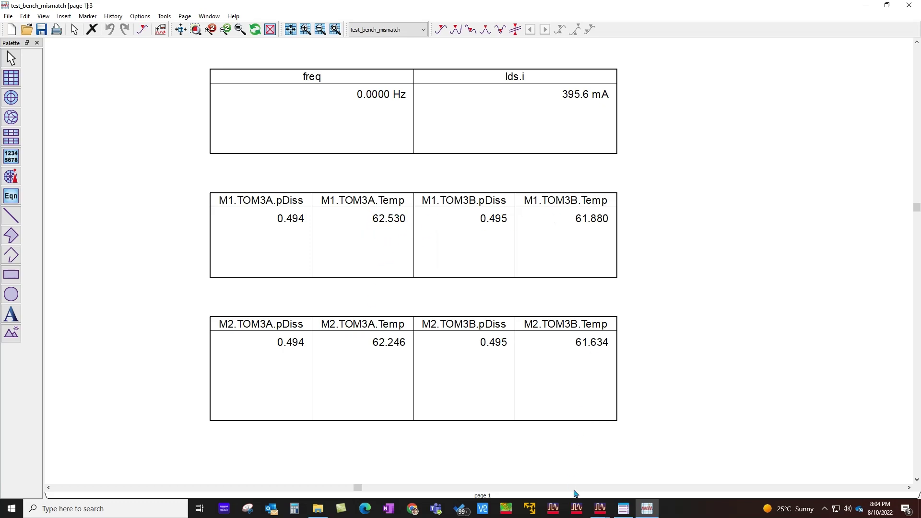
{"action": "left_click", "coordinate": [600, 509]}
{"action": "left_click", "coordinate": [627, 478]}
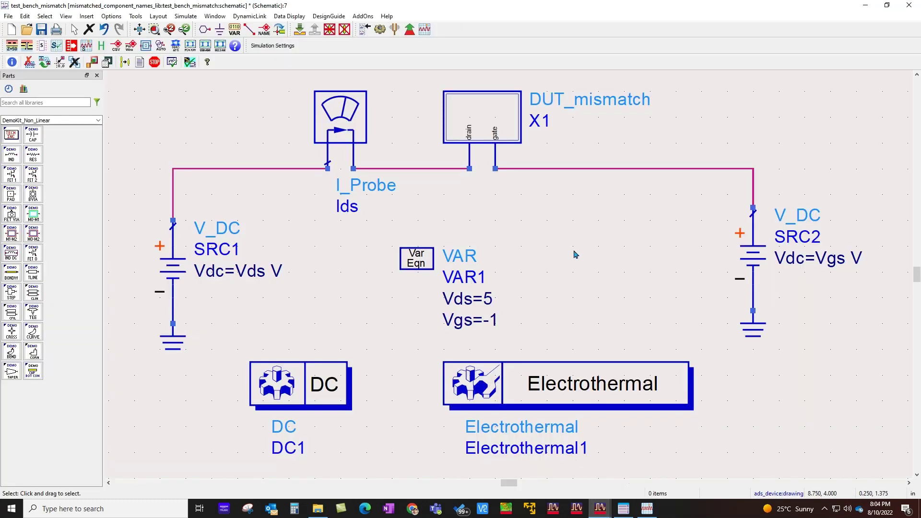
{"action": "left_click", "coordinate": [504, 125]}
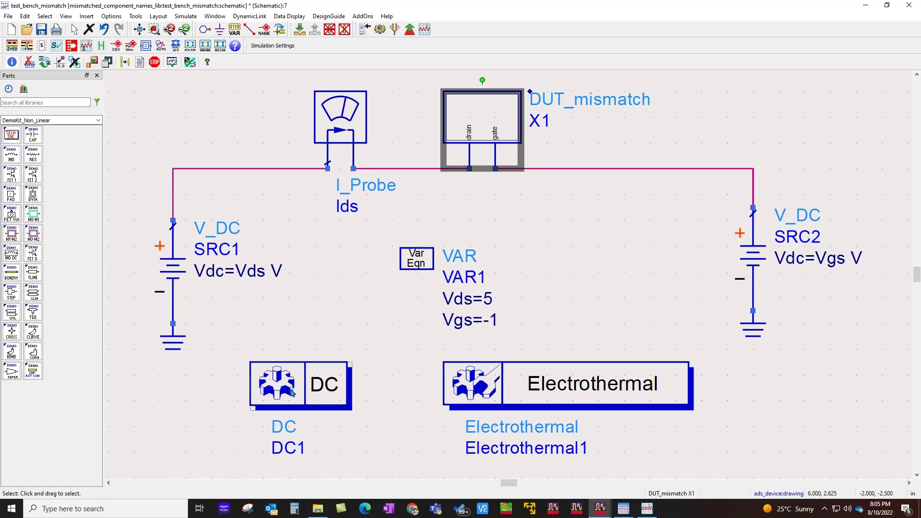
{"action": "left_click", "coordinate": [299, 30]}
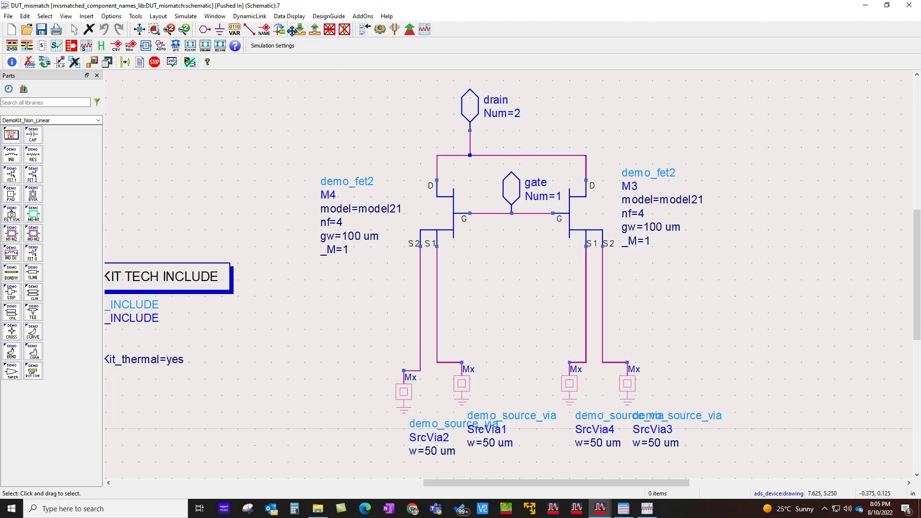
{"action": "left_click", "coordinate": [214, 16]}
{"action": "left_click", "coordinate": [229, 40]}
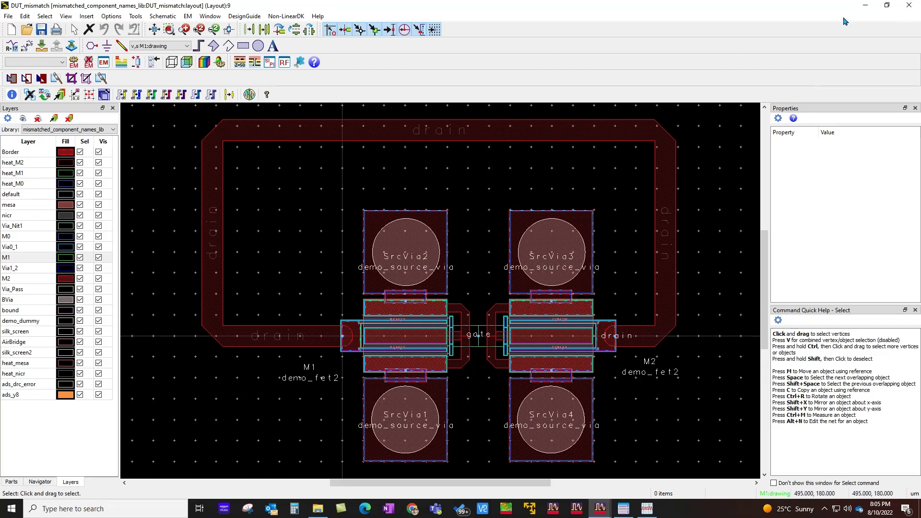
{"action": "left_click", "coordinate": [910, 5]}
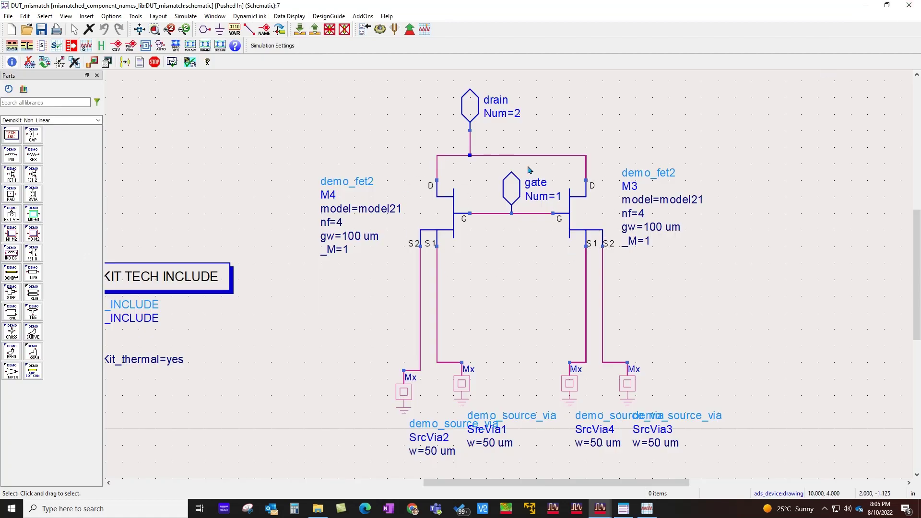
{"action": "scroll", "coordinate": [502, 282], "scroll_direction": "down", "scroll_amount": 1}
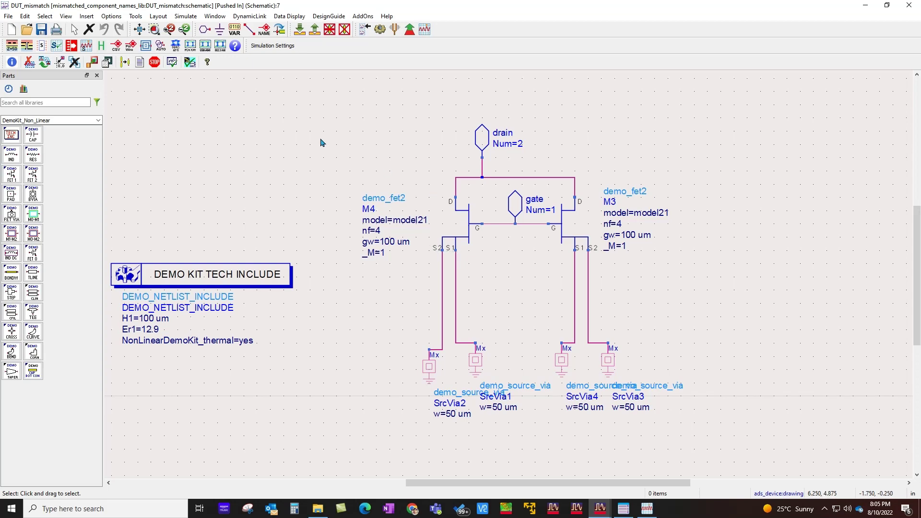
{"action": "left_click", "coordinate": [313, 32]}
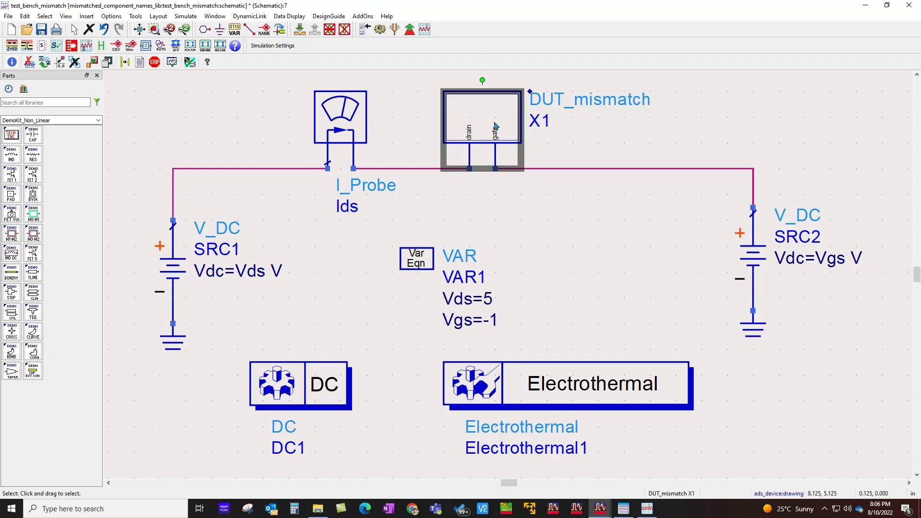
{"action": "left_click", "coordinate": [300, 33]}
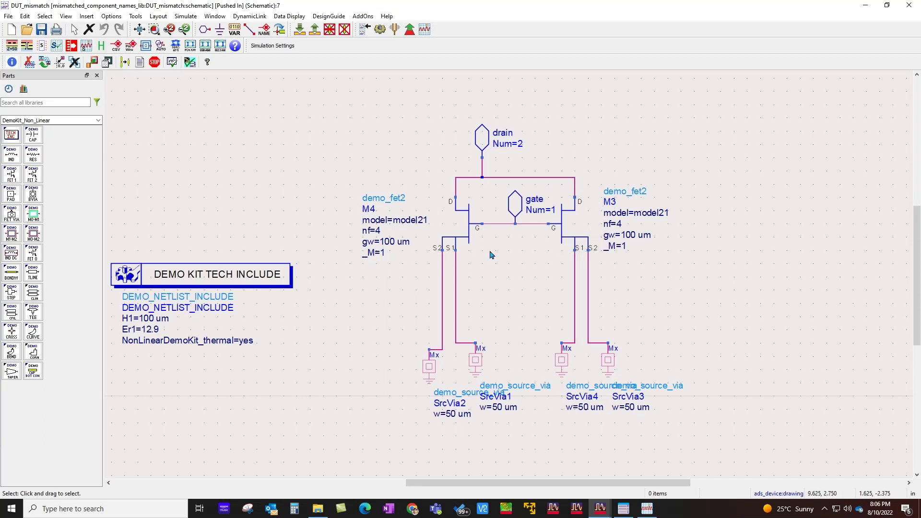
Run ADS Desktop LVS on DUT_mismatch, close the results, and pop out to test_bench_mismatch.
{"action": "left_click", "coordinate": [137, 17]}
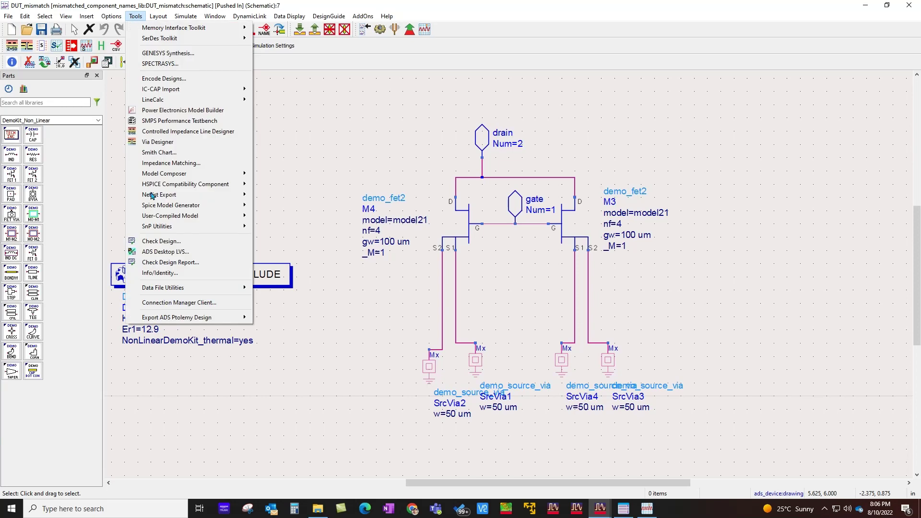
{"action": "left_click", "coordinate": [162, 256]}
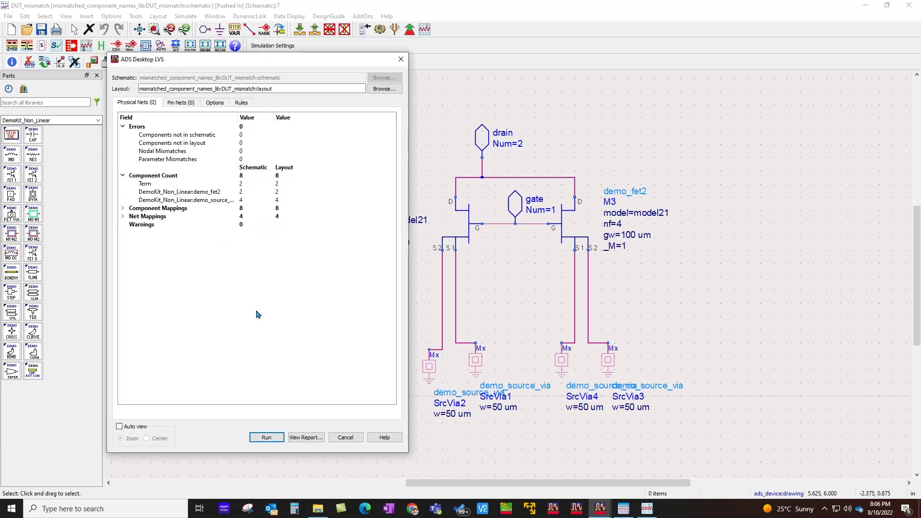
{"action": "left_click", "coordinate": [266, 437]}
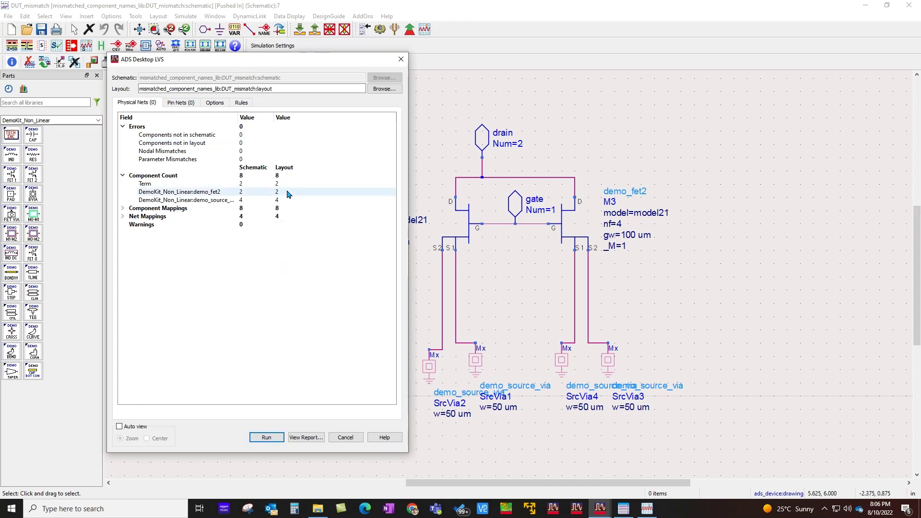
{"action": "left_click", "coordinate": [401, 60]}
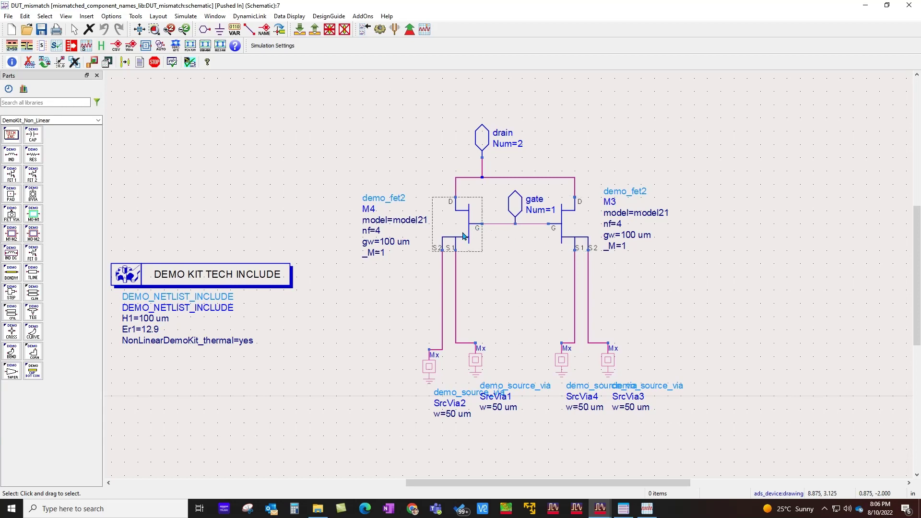
{"action": "left_click", "coordinate": [315, 30]}
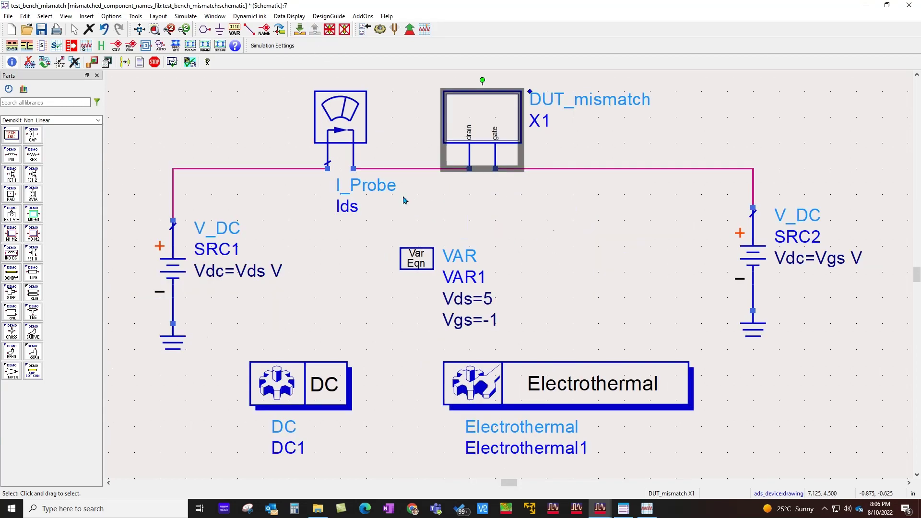
Enable LVS name-map matching with lvs_component_with_pin_nets_job from DUT_mismatch_lvs, then run the DC simulation.
{"action": "double_click", "coordinate": [562, 385]}
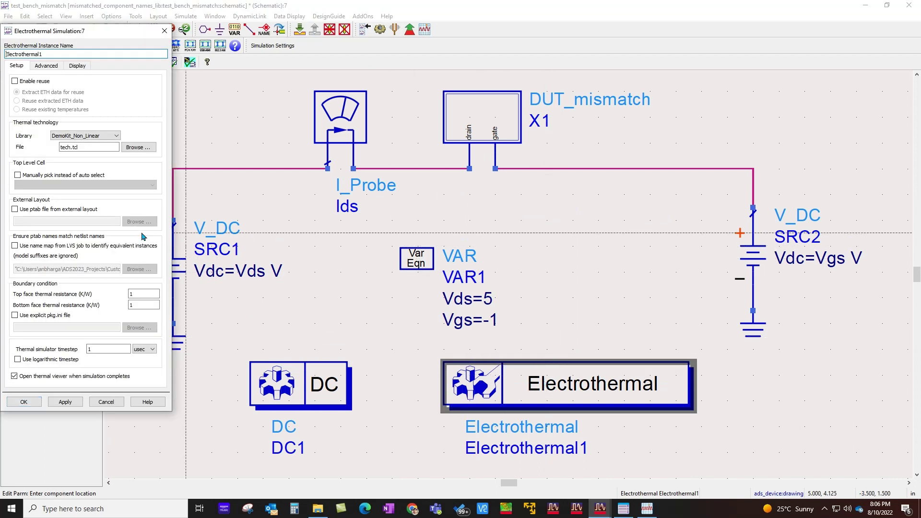
{"action": "left_click", "coordinate": [16, 247]}
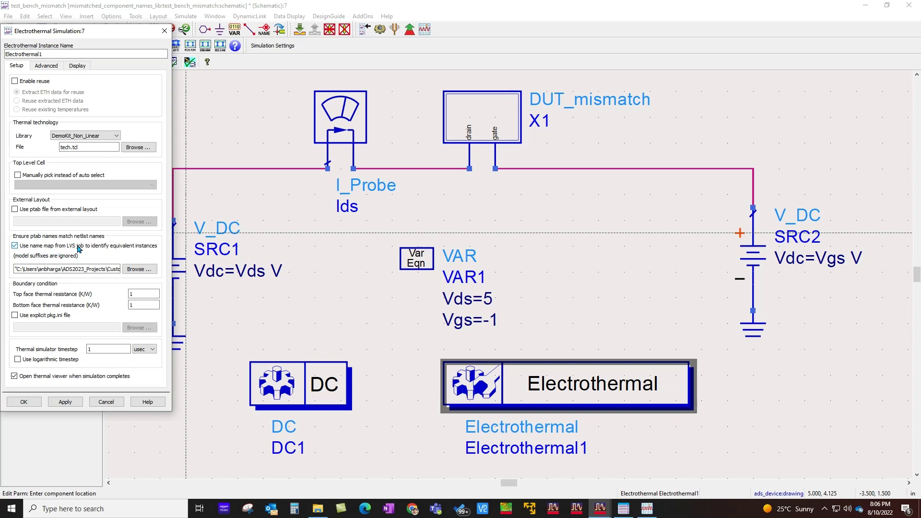
{"action": "left_click", "coordinate": [139, 269]}
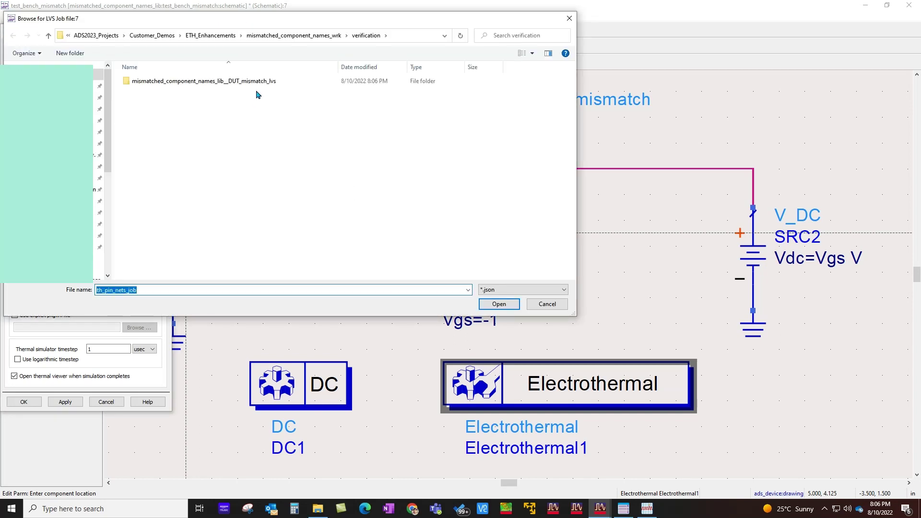
{"action": "left_click", "coordinate": [269, 81]}
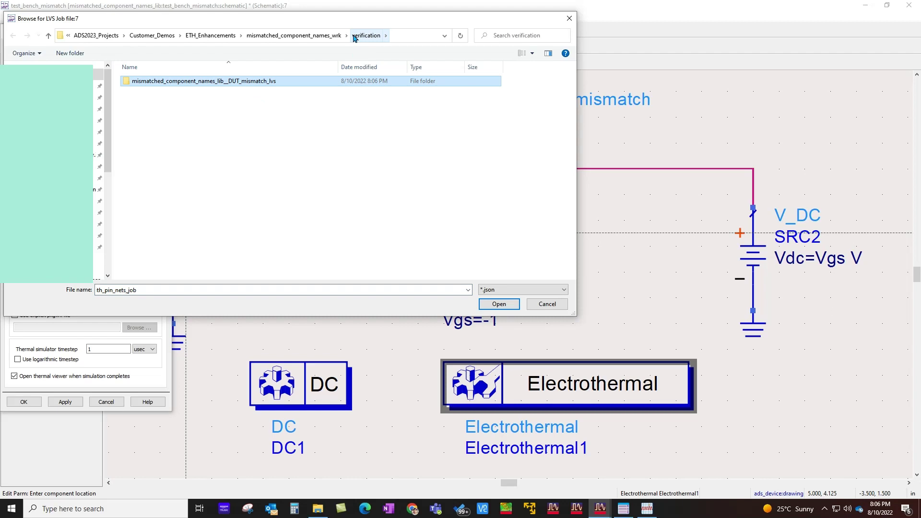
{"action": "double_click", "coordinate": [252, 84]}
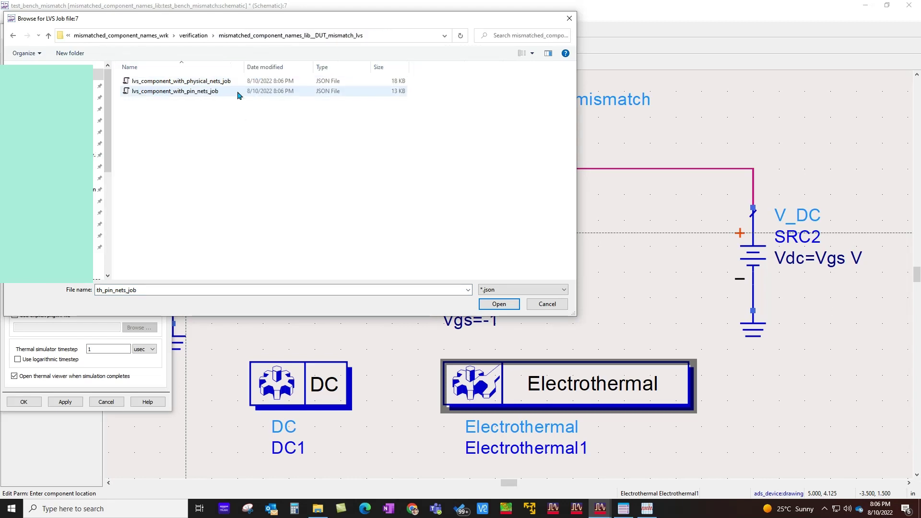
{"action": "left_click", "coordinate": [212, 94]}
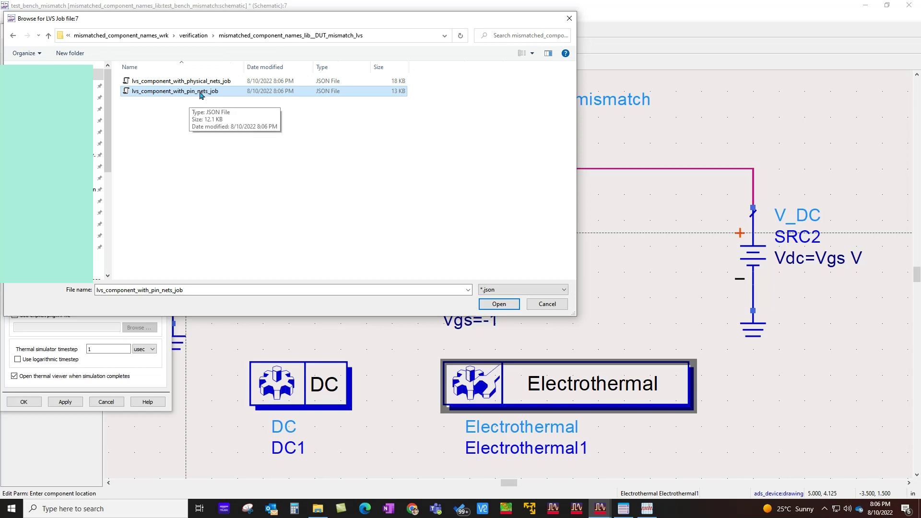
{"action": "left_click", "coordinate": [499, 303]}
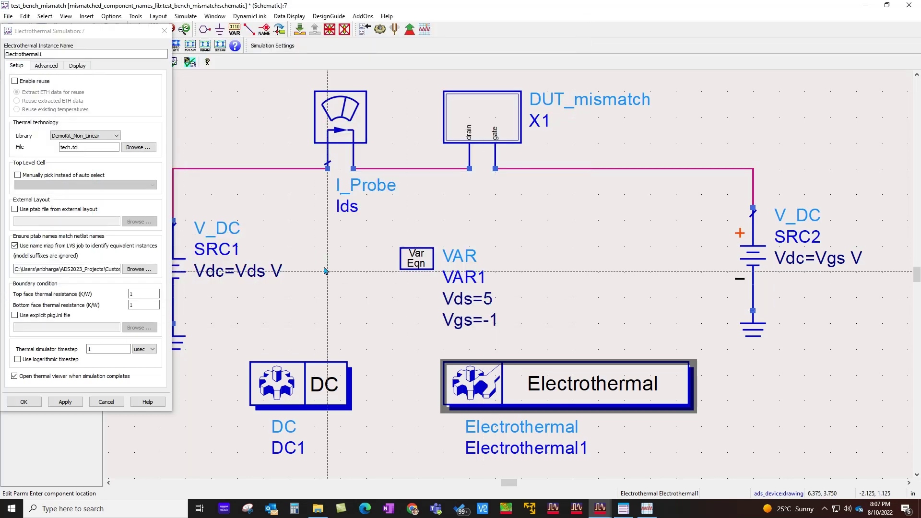
{"action": "left_click", "coordinate": [29, 406]}
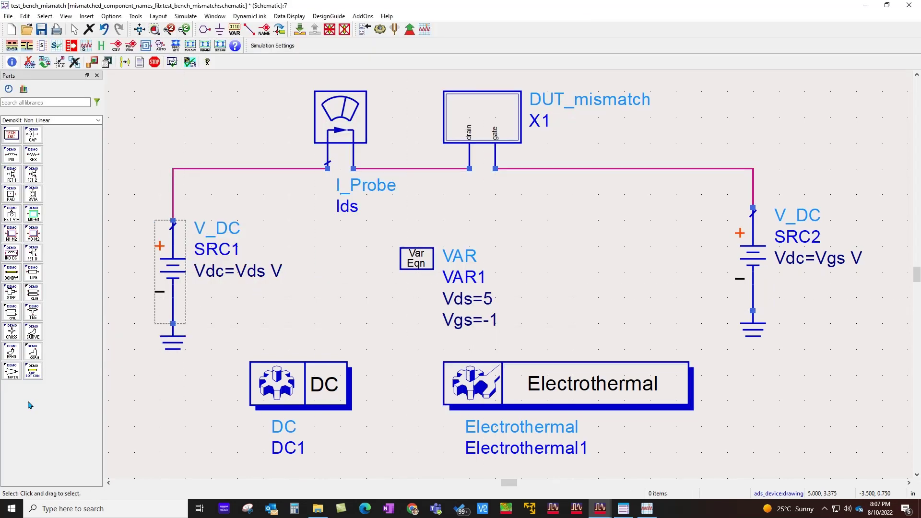
{"action": "left_click", "coordinate": [379, 29]}
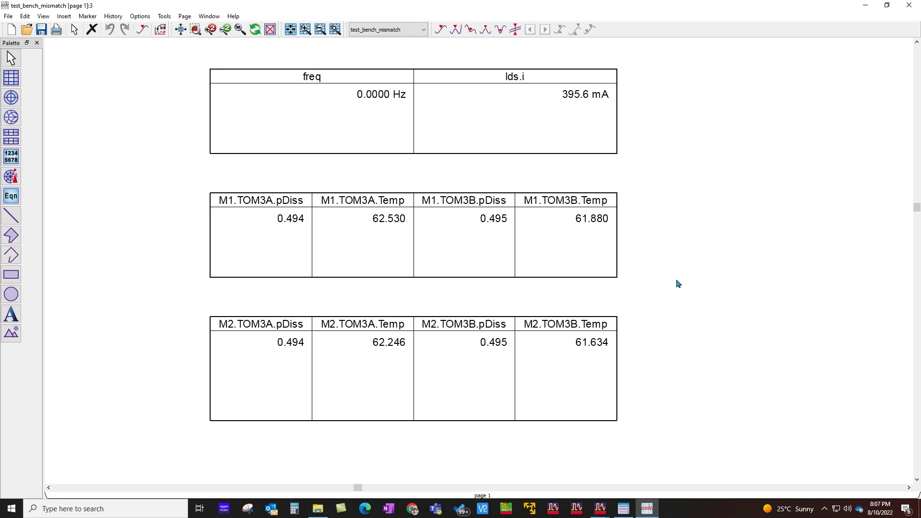
Switch to the XQXLQ1_DynReuse data display comparing dynamic-reuse and original ETH transients.
{"action": "key", "text": "alt+Tab"}
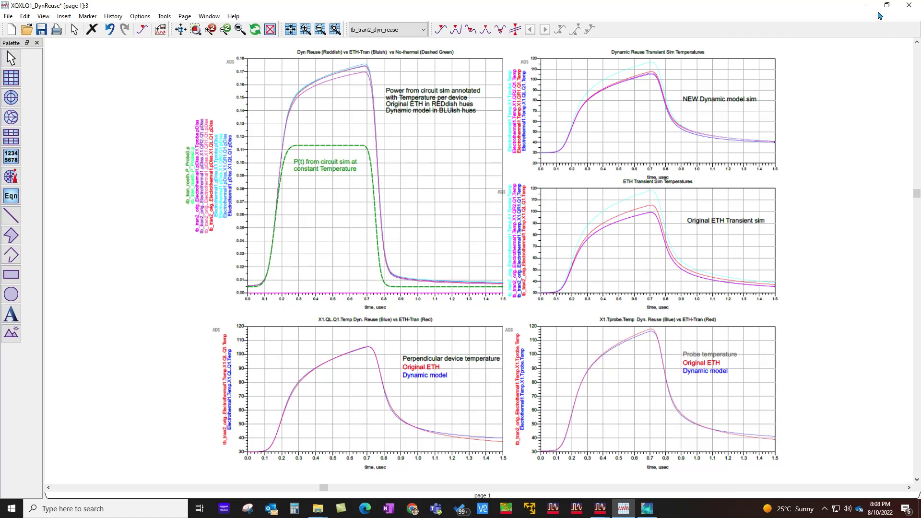
Minimize the XQXLQ1_DynReuse data display to reveal the testbench schematic behind it.
{"action": "left_click", "coordinate": [866, 5]}
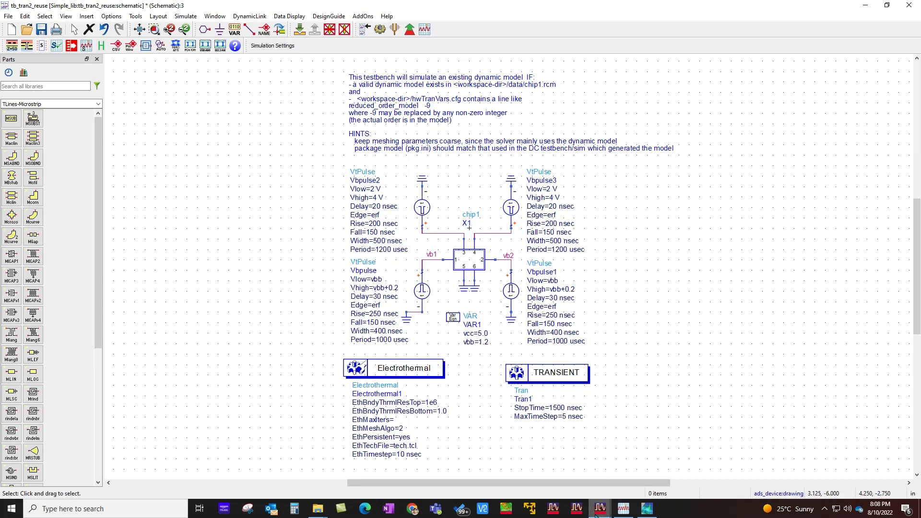
Review the tb_dc2 Electrothermal1 controller's Enable reuse setting (EthPersistent=yes, tech.tcl) and cancel unchanged.
{"action": "mouse_move", "coordinate": [599, 511]}
{"action": "left_click", "coordinate": [573, 482]}
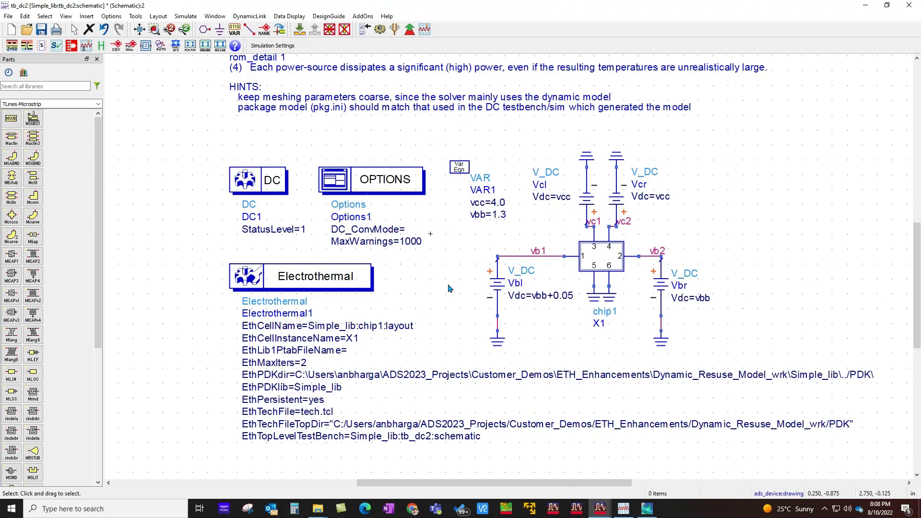
{"action": "mouse_move", "coordinate": [428, 295]}
{"action": "left_mouse_down"}
{"action": "mouse_move", "coordinate": [419, 317]}
{"action": "mouse_move", "coordinate": [417, 289]}
{"action": "left_mouse_up"}
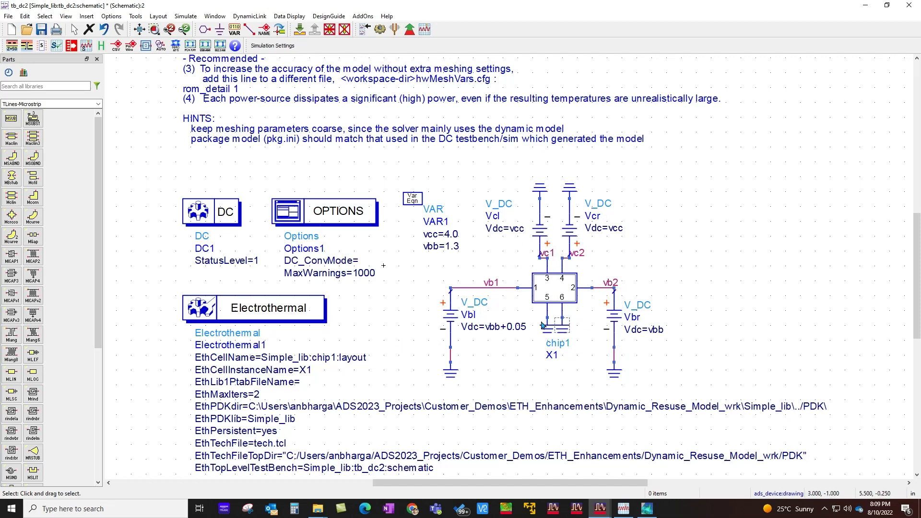
{"action": "double_click", "coordinate": [307, 322]}
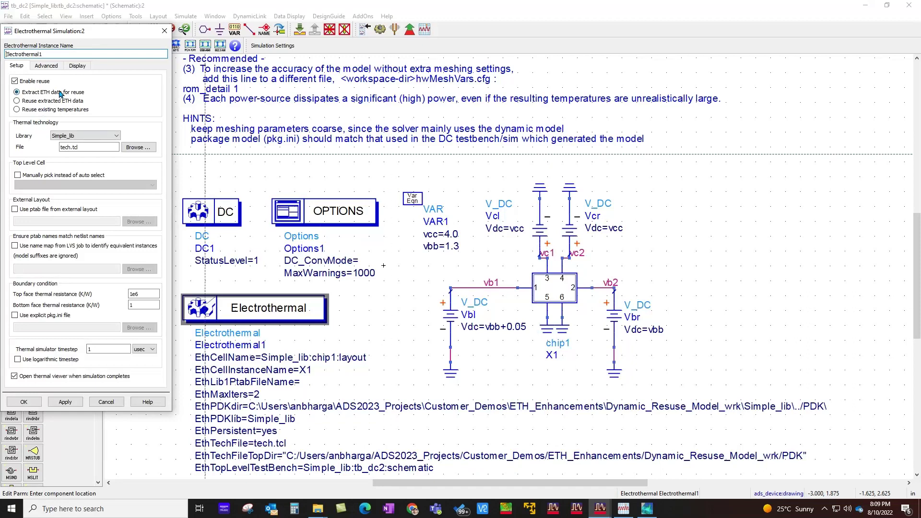
{"action": "left_click", "coordinate": [106, 403]}
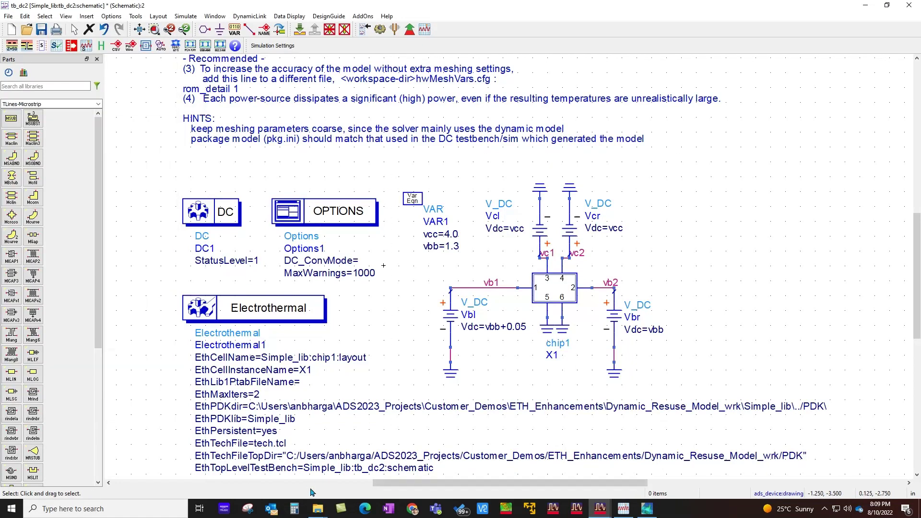
Locate the chip1 and chip1.rcm dynamic model files in the workspace data folder.
{"action": "mouse_move", "coordinate": [316, 514]}
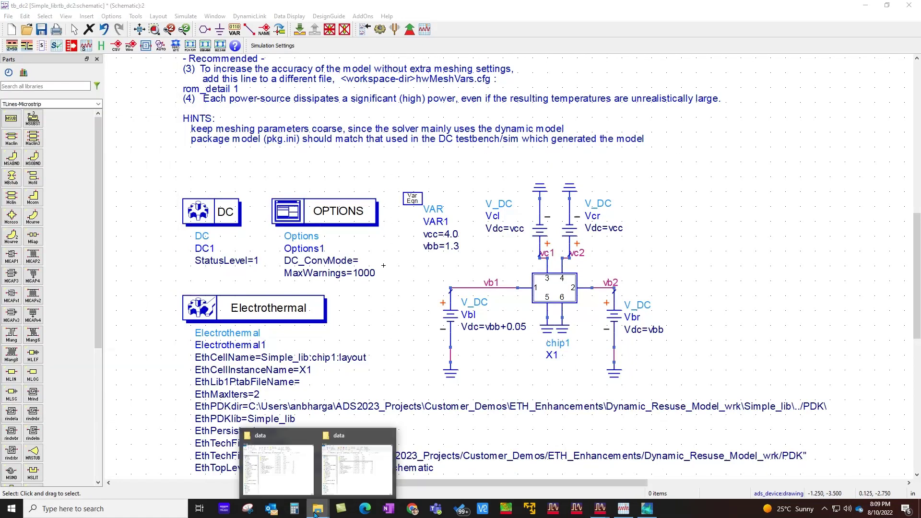
{"action": "left_click", "coordinate": [350, 474]}
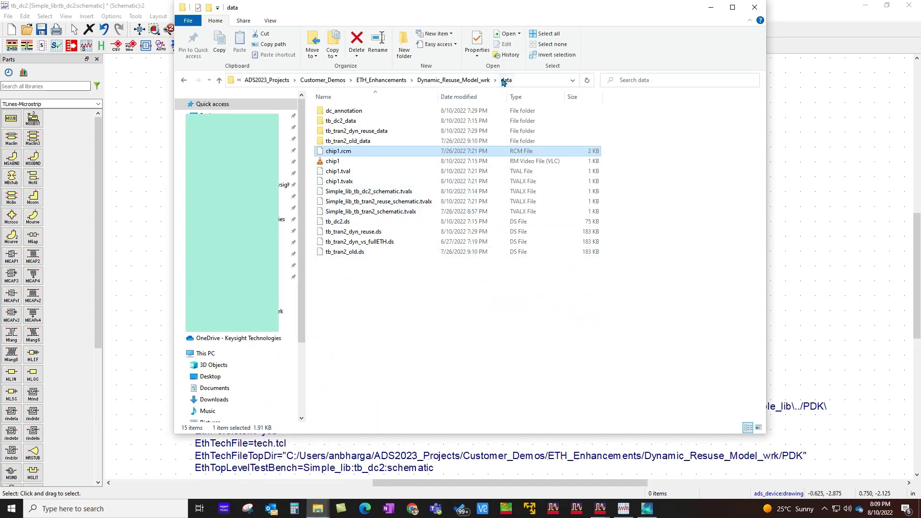
{"action": "double_click", "coordinate": [331, 163]}
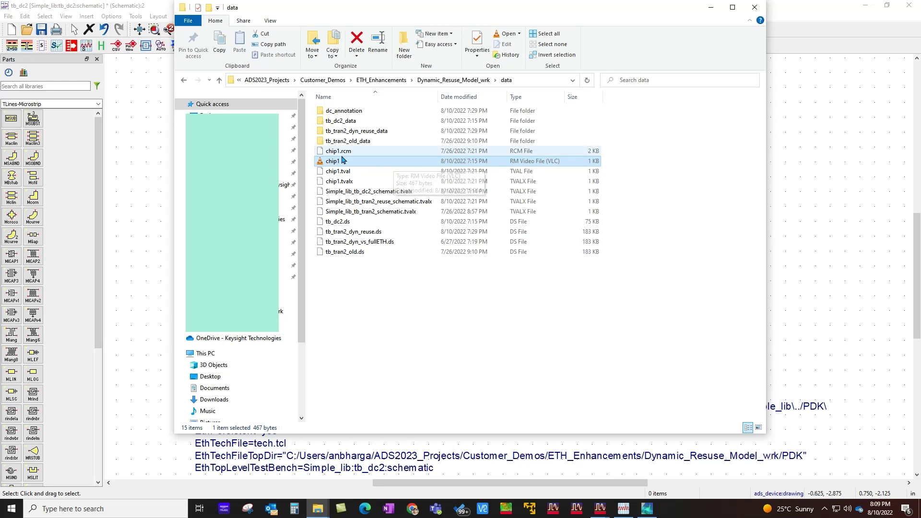
{"action": "left_click", "coordinate": [348, 152]}
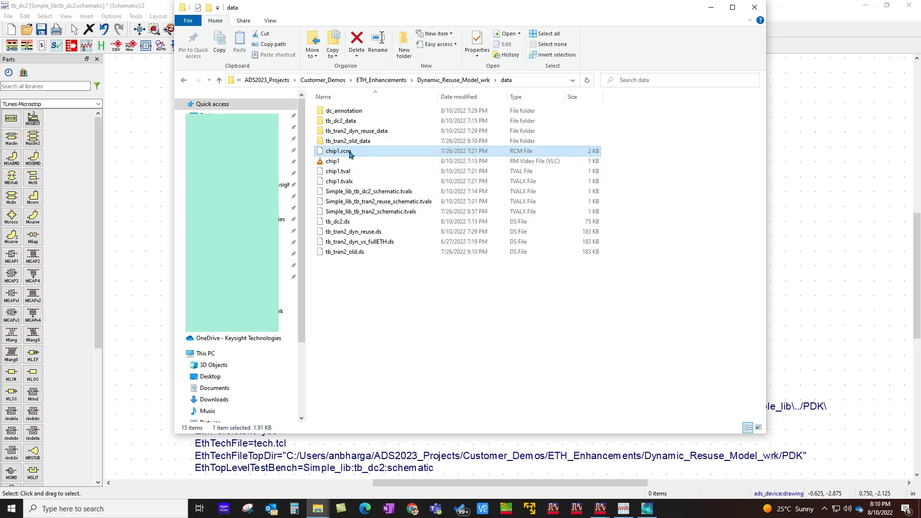
{"action": "left_click", "coordinate": [147, 184]}
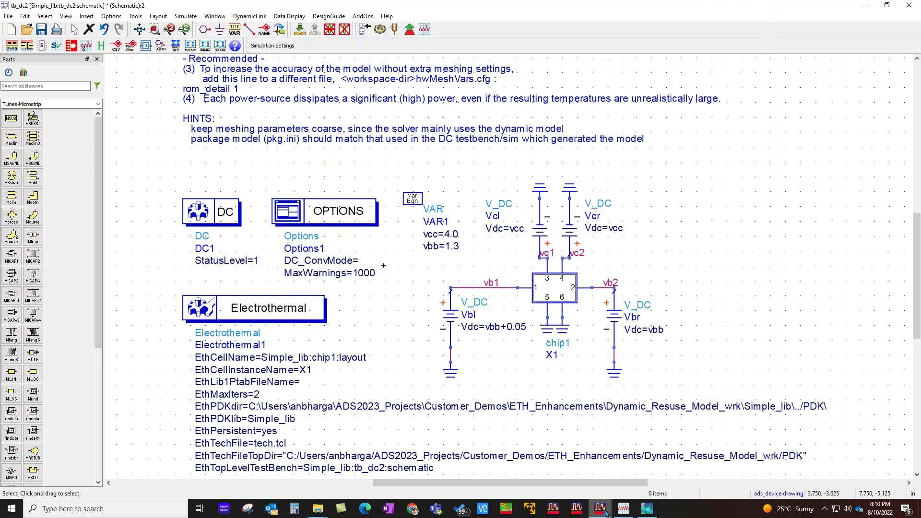
Zoom into the tb_tran2_reuse note requiring chip1.rcm and reduced_order_model -9 in hwTranVars.cfg.
{"action": "mouse_move", "coordinate": [599, 509]}
{"action": "left_click", "coordinate": [561, 425]}
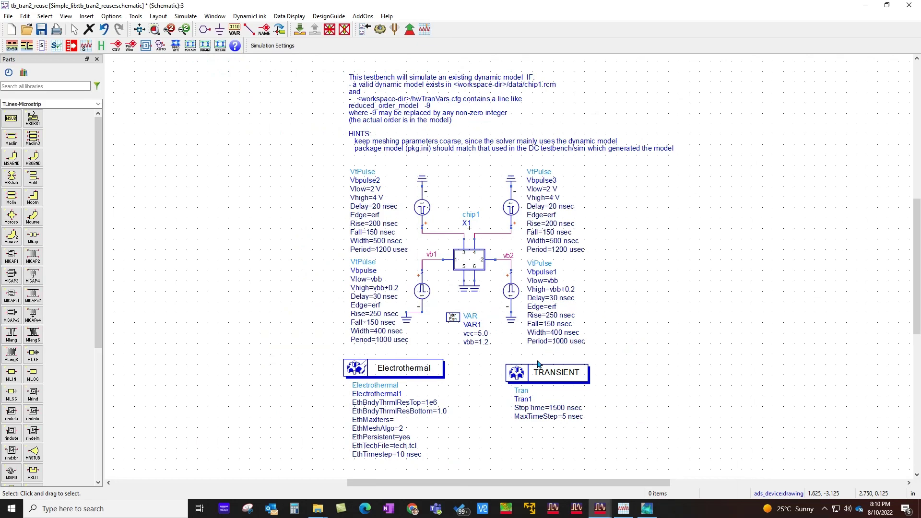
{"action": "scroll", "coordinate": [453, 121], "scroll_direction": "up", "scroll_amount": 2}
{"action": "scroll", "coordinate": [514, 260], "scroll_direction": "up", "scroll_amount": 2}
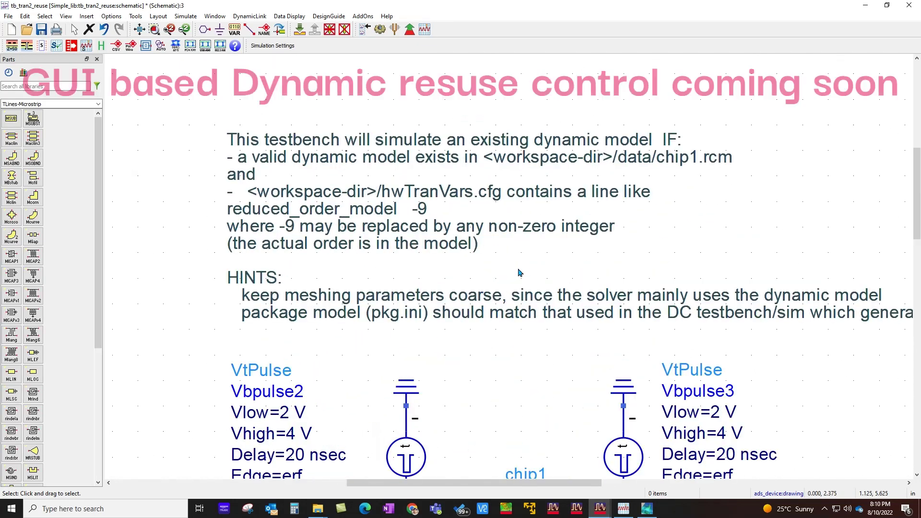
{"action": "left_click", "coordinate": [503, 267]}
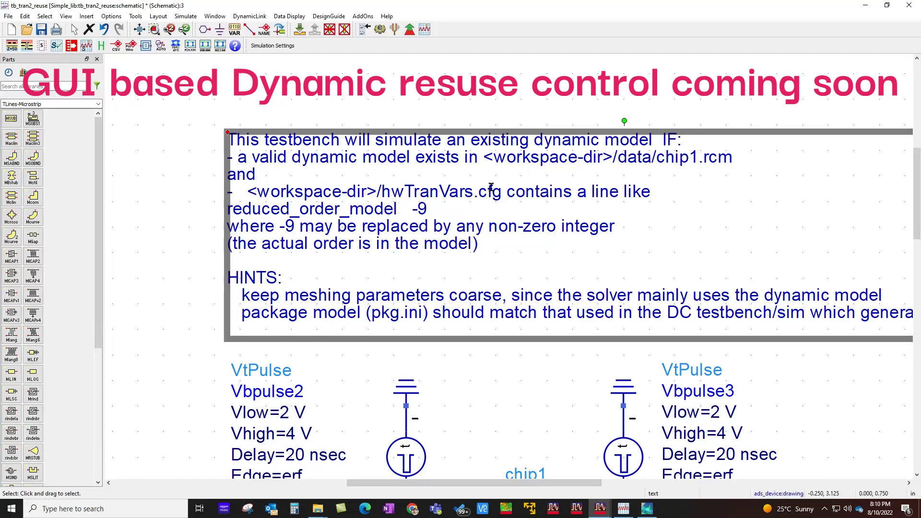
{"action": "left_click", "coordinate": [194, 222]}
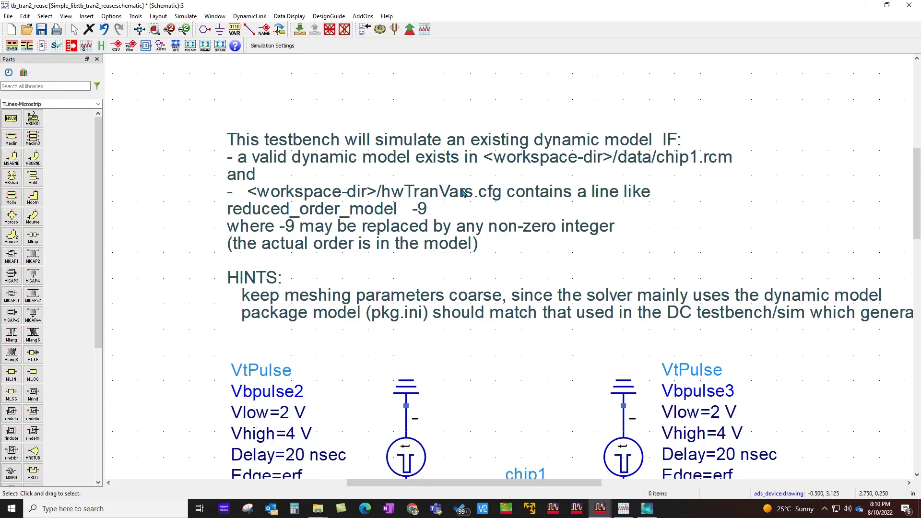
Fit the schematic to the view and bring up the XQXLQ1_DynReuse data display.
{"action": "left_click", "coordinate": [139, 29]}
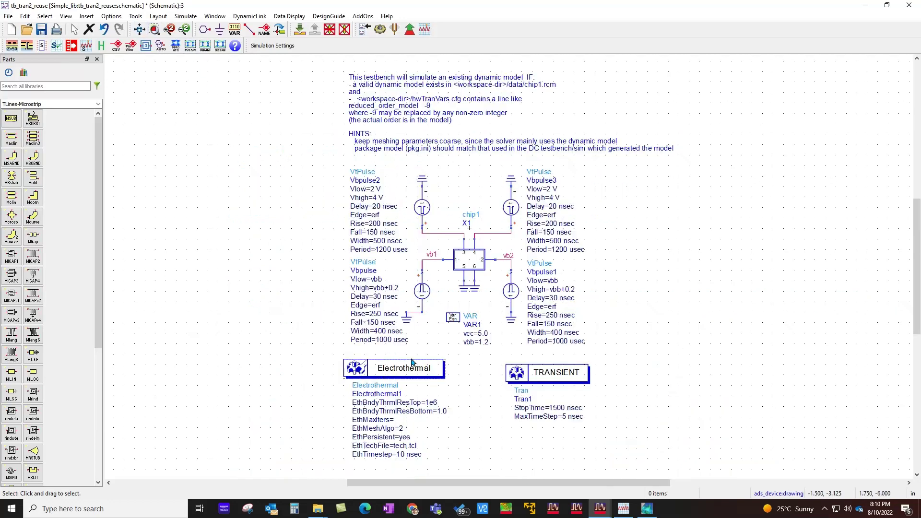
{"action": "left_click", "coordinate": [624, 510]}
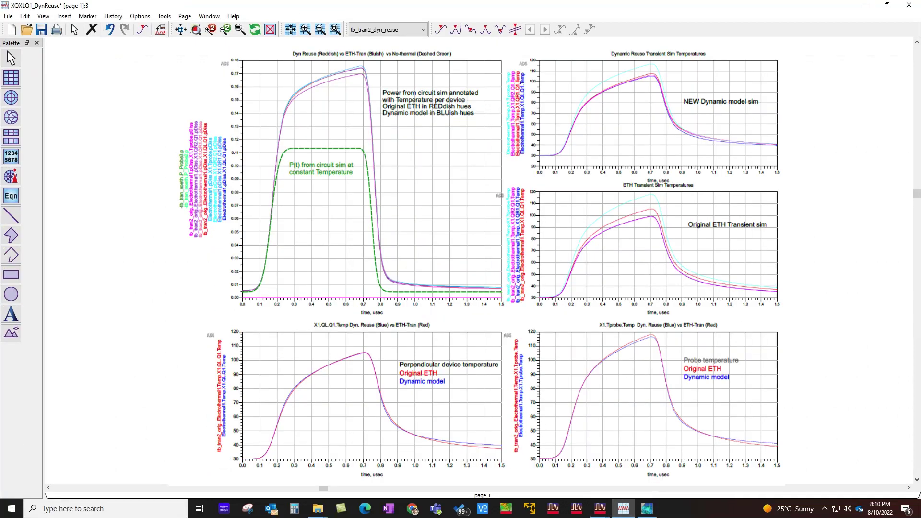